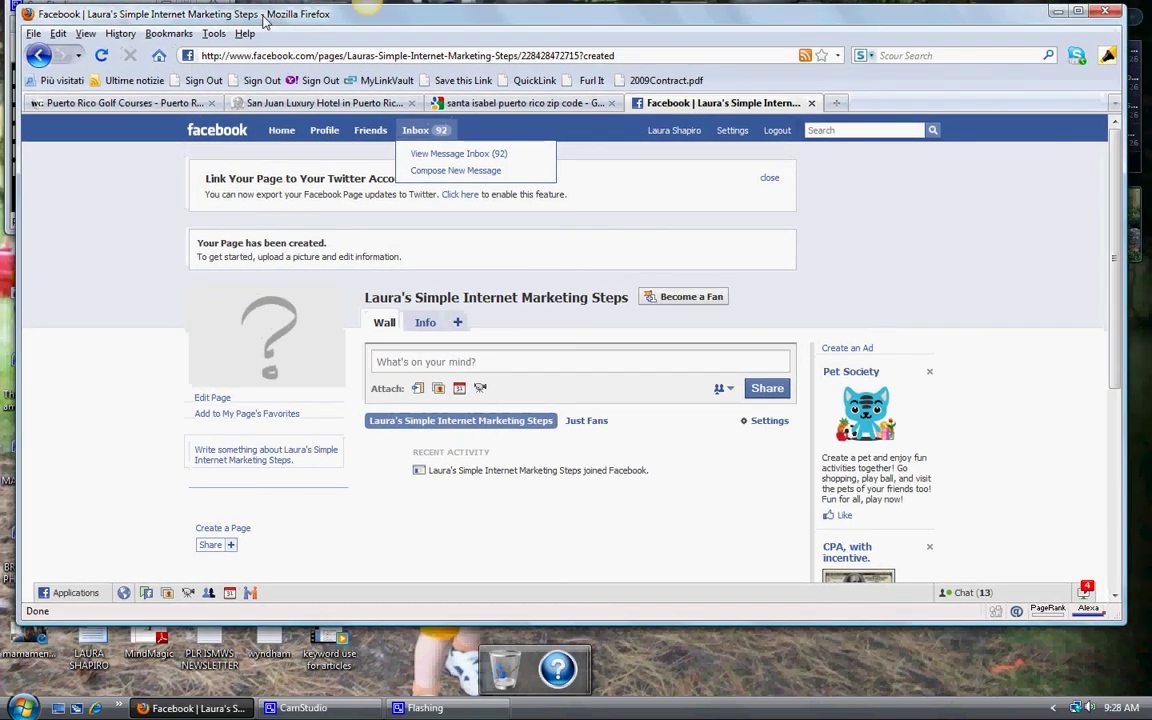
Step: Enlarge the Firefox window by dragging its corner
{"action": "left_click_drag", "start_coordinate": [1115, 613], "coordinate": [1129, 654]}
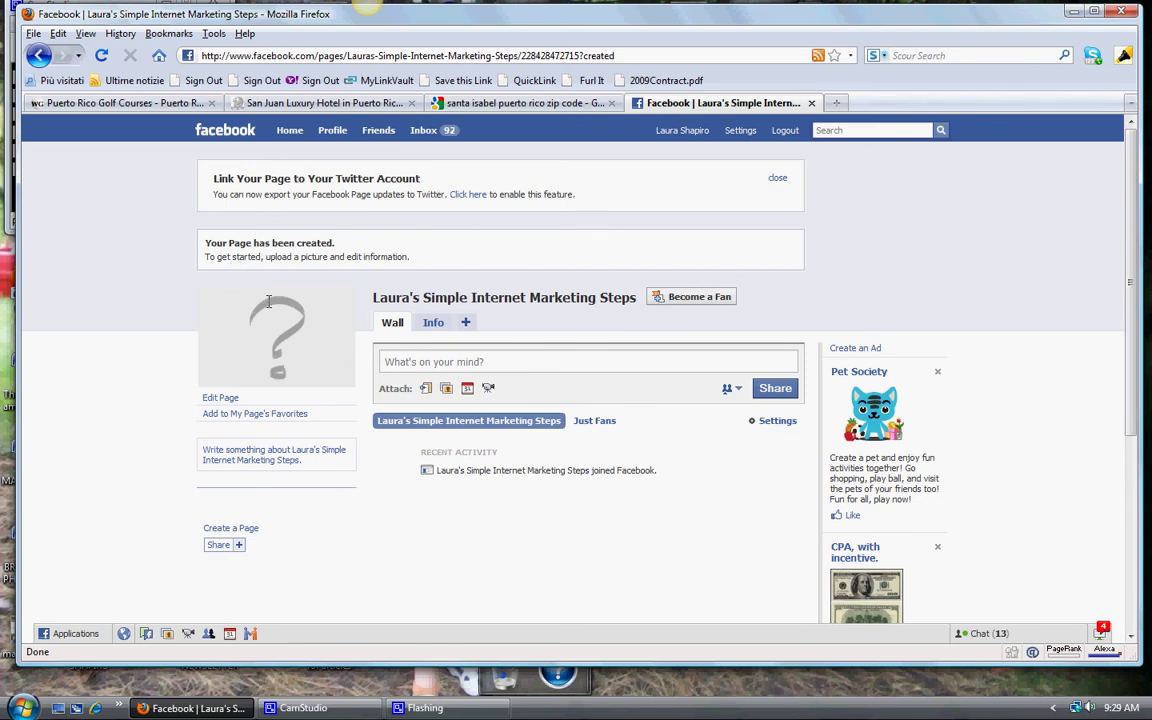
{"action": "mouse_move", "coordinate": [268, 336]}
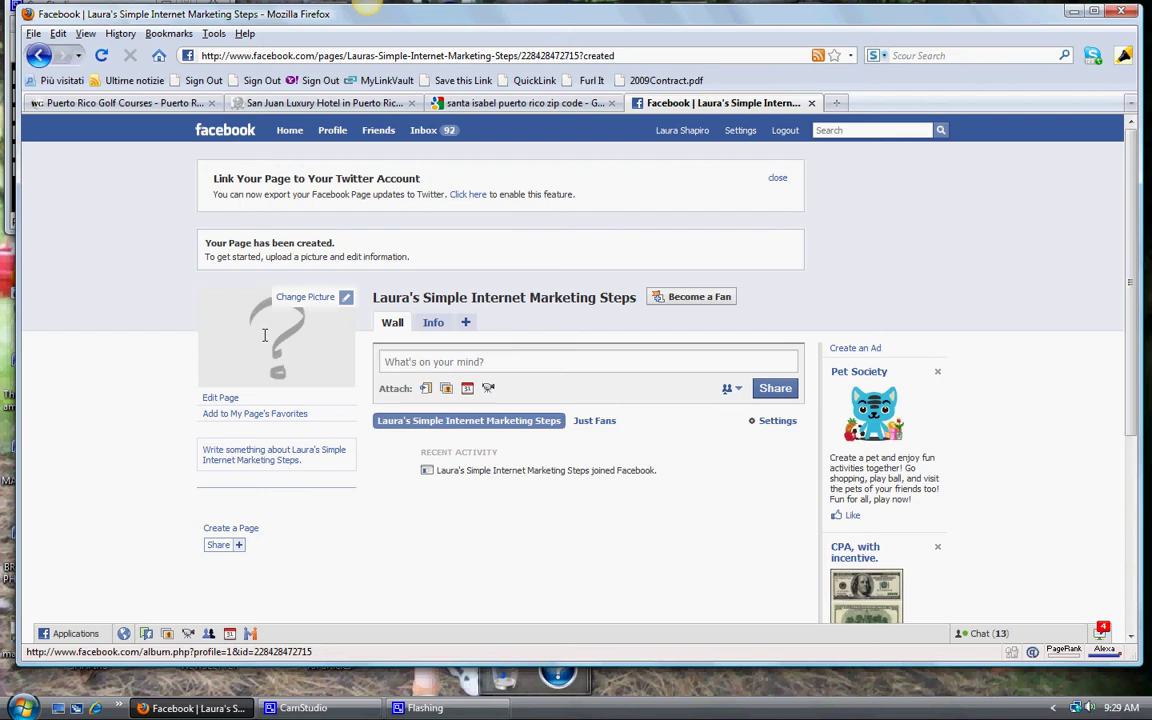
{"action": "left_click", "coordinate": [264, 335]}
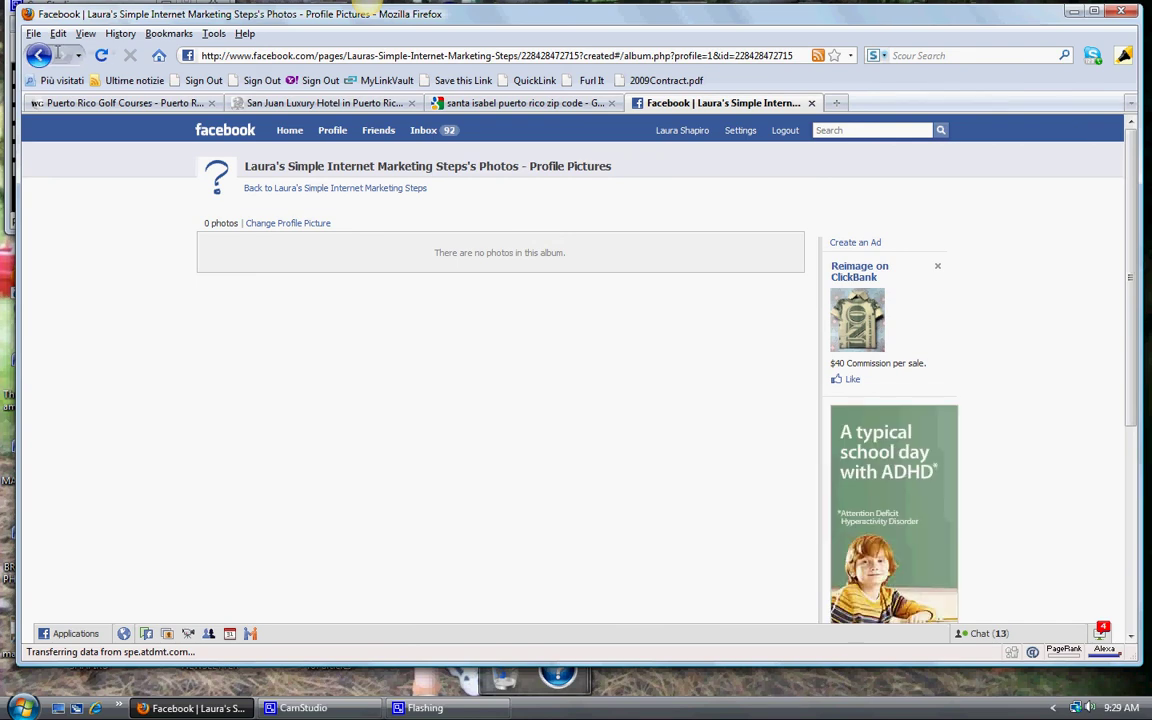
{"action": "key", "text": "alt+Left"}
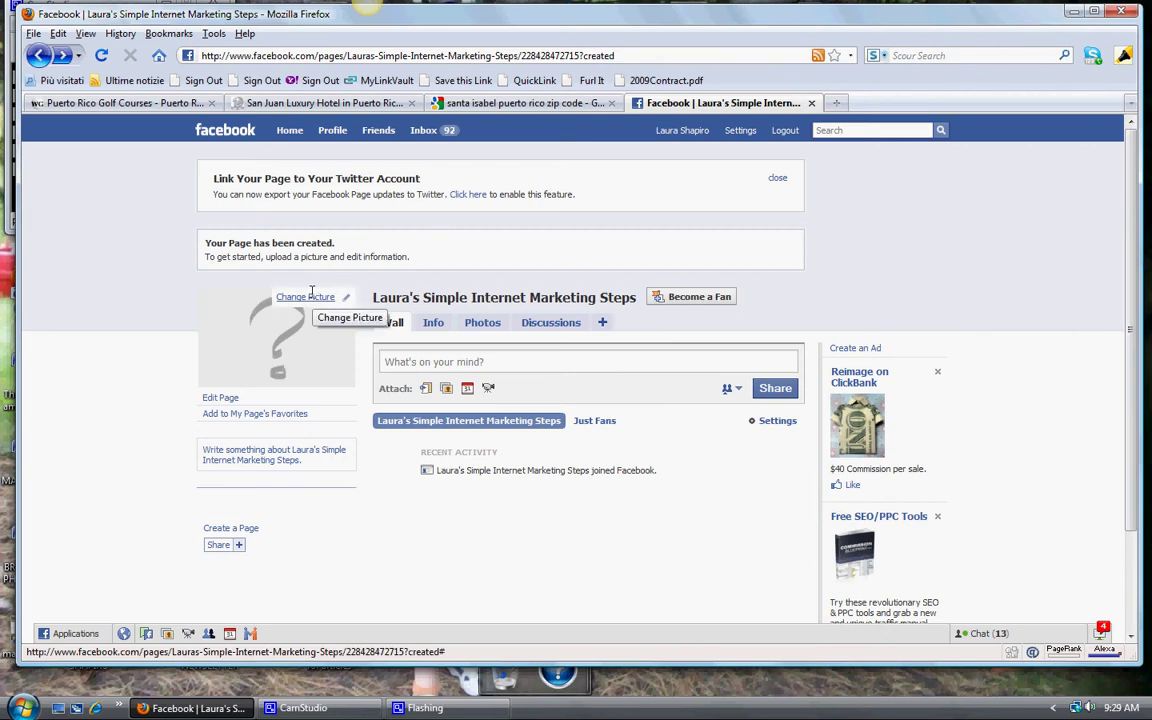
Step: Upload the portrait photo from the Desktop as the page's profile picture
{"action": "left_click", "coordinate": [311, 293]}
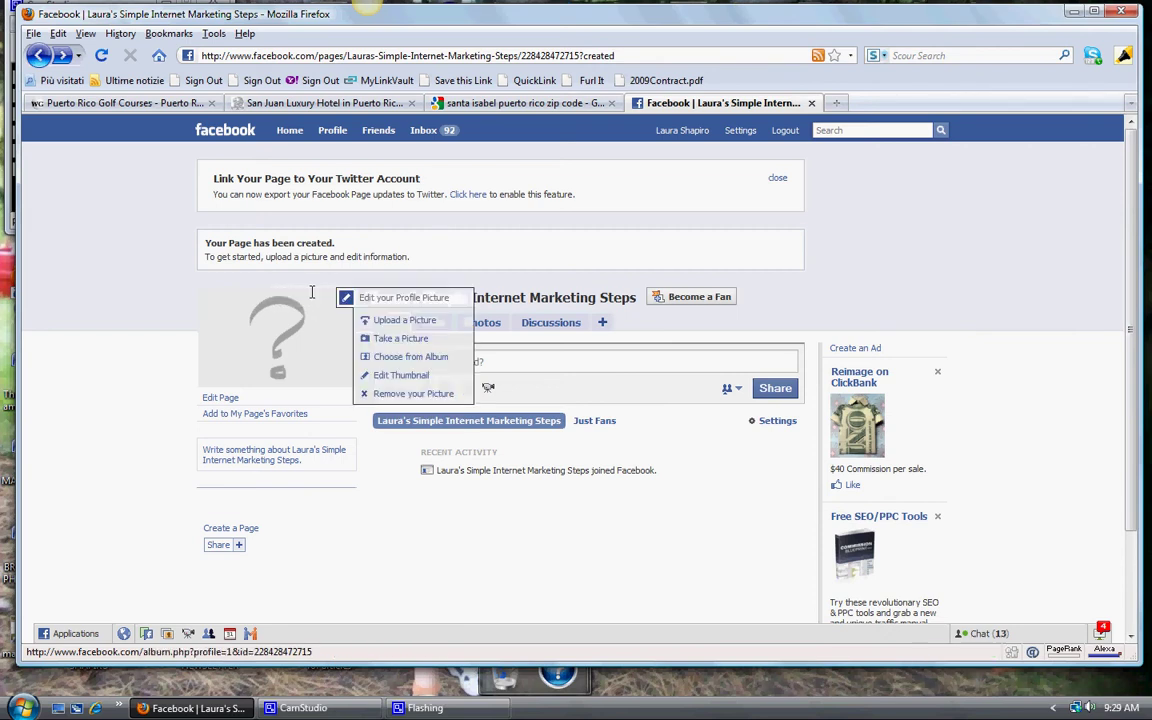
{"action": "left_click", "coordinate": [445, 320]}
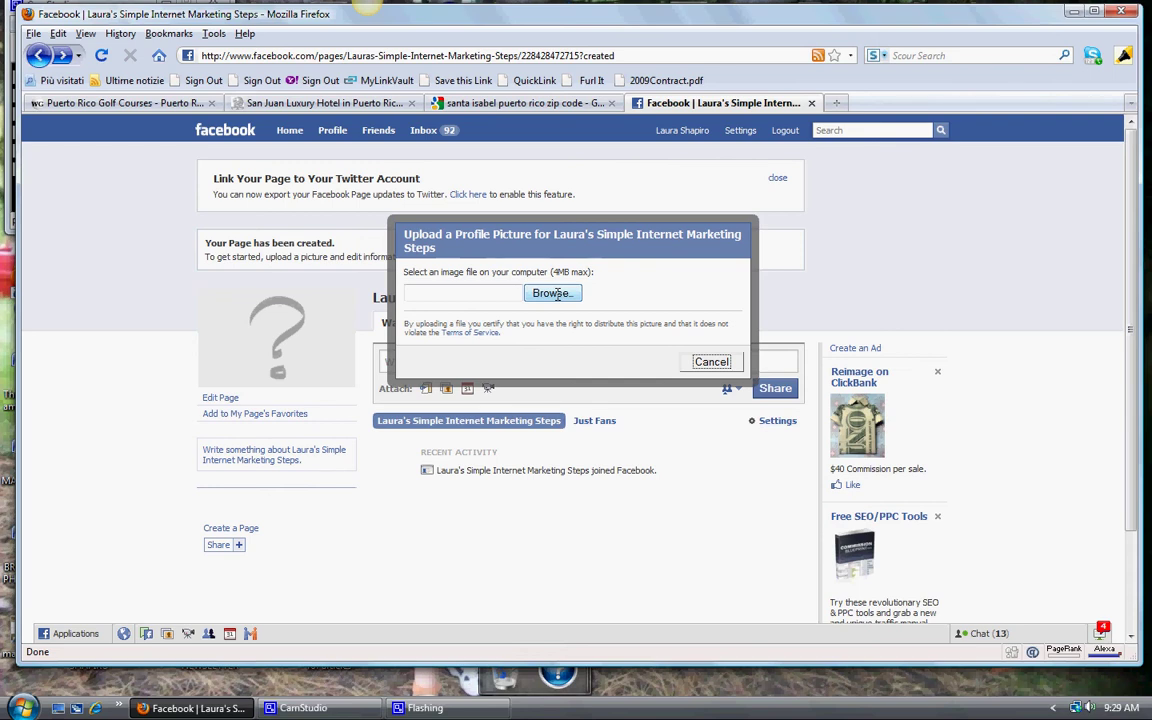
{"action": "left_click", "coordinate": [553, 293]}
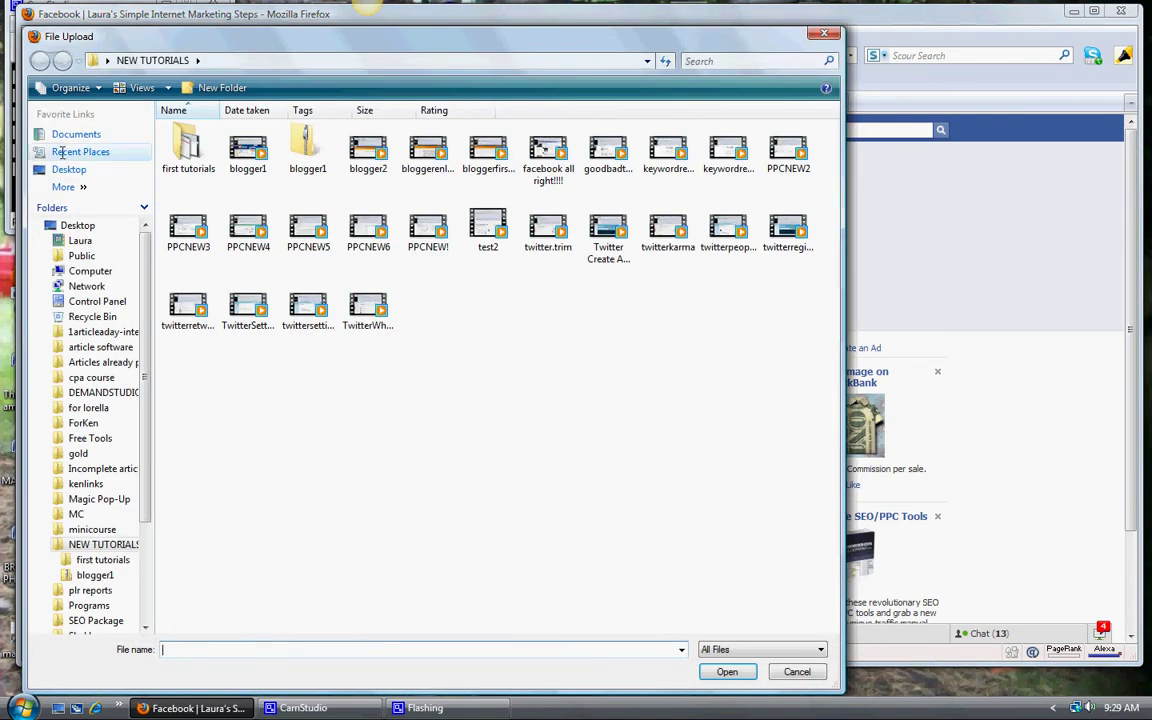
{"action": "left_click", "coordinate": [71, 168]}
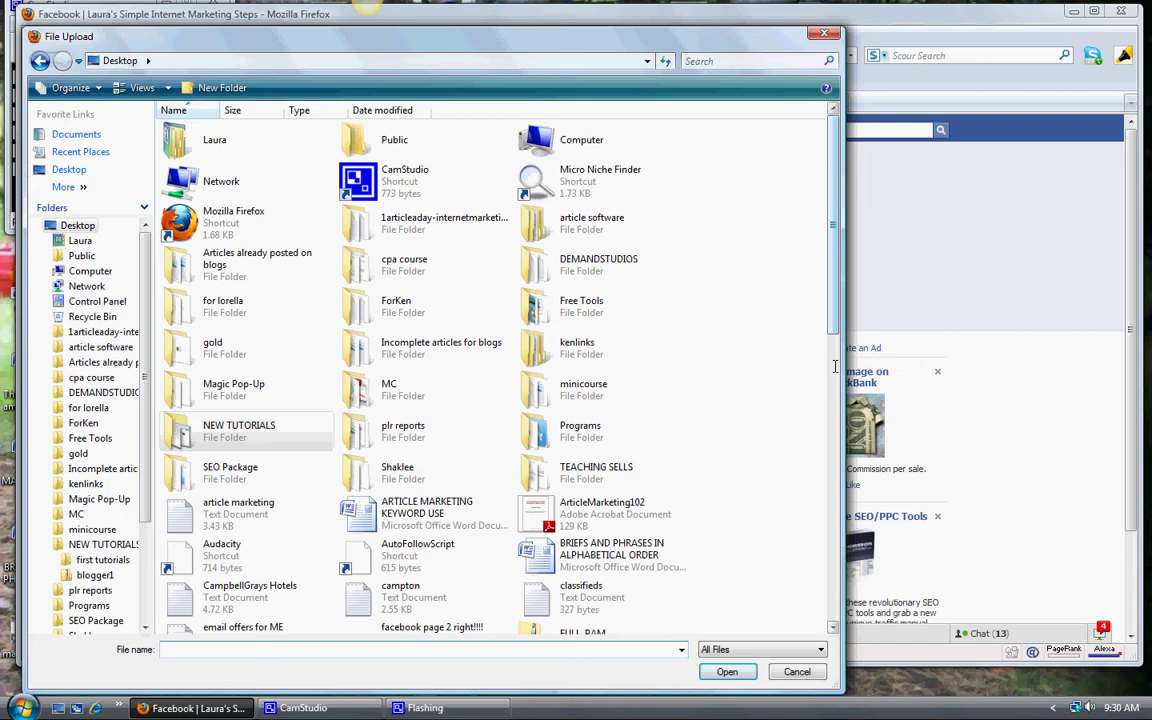
{"action": "scroll", "coordinate": [835, 366], "scroll_direction": "down", "scroll_amount": 10}
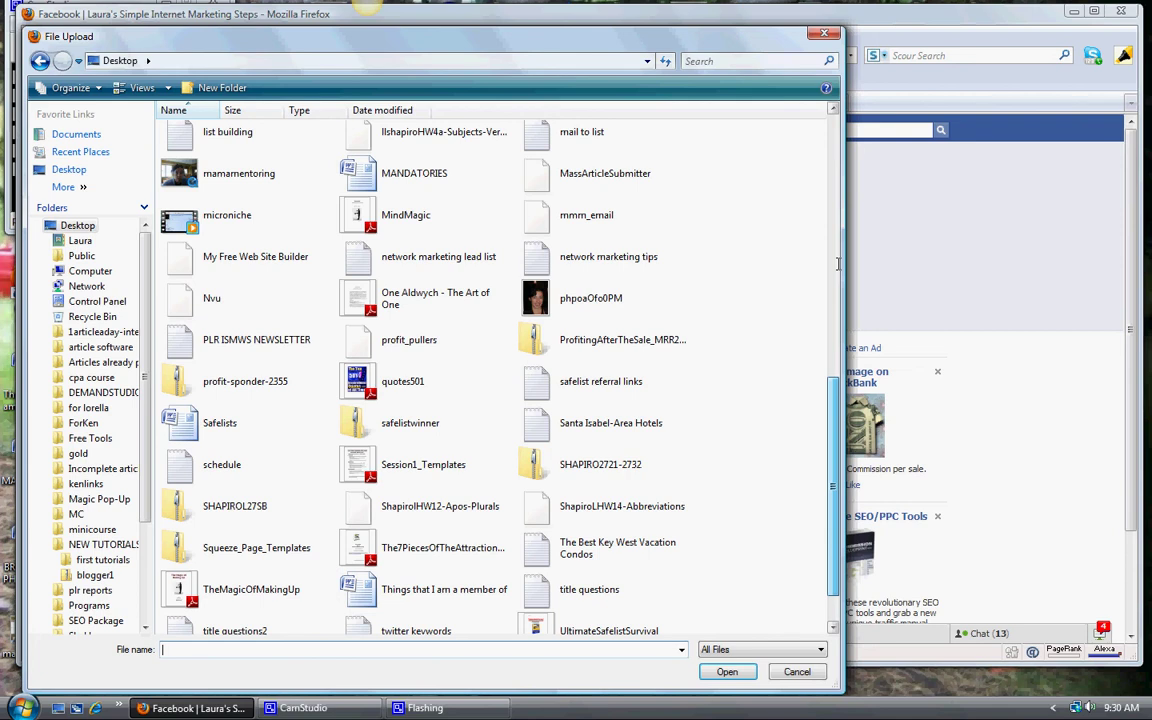
{"action": "double_click", "coordinate": [536, 290]}
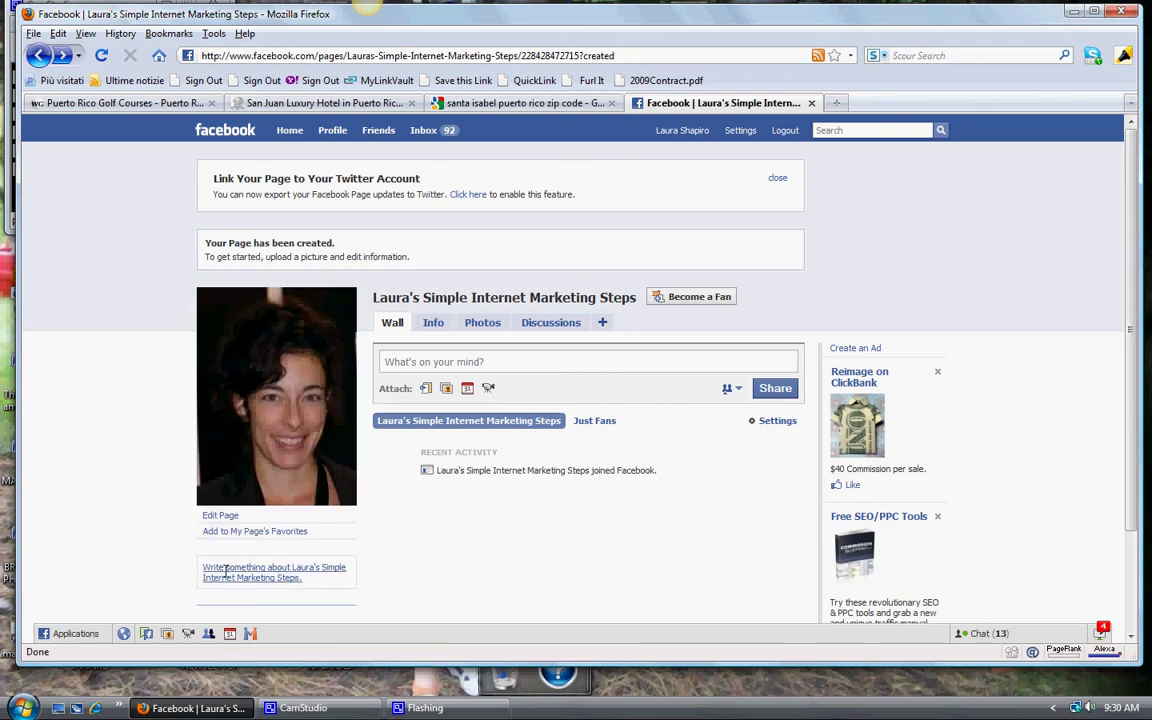
Step: Set the page description to 'Internet Marketing help.' and save it by returning to the wall
{"action": "left_click", "coordinate": [266, 567]}
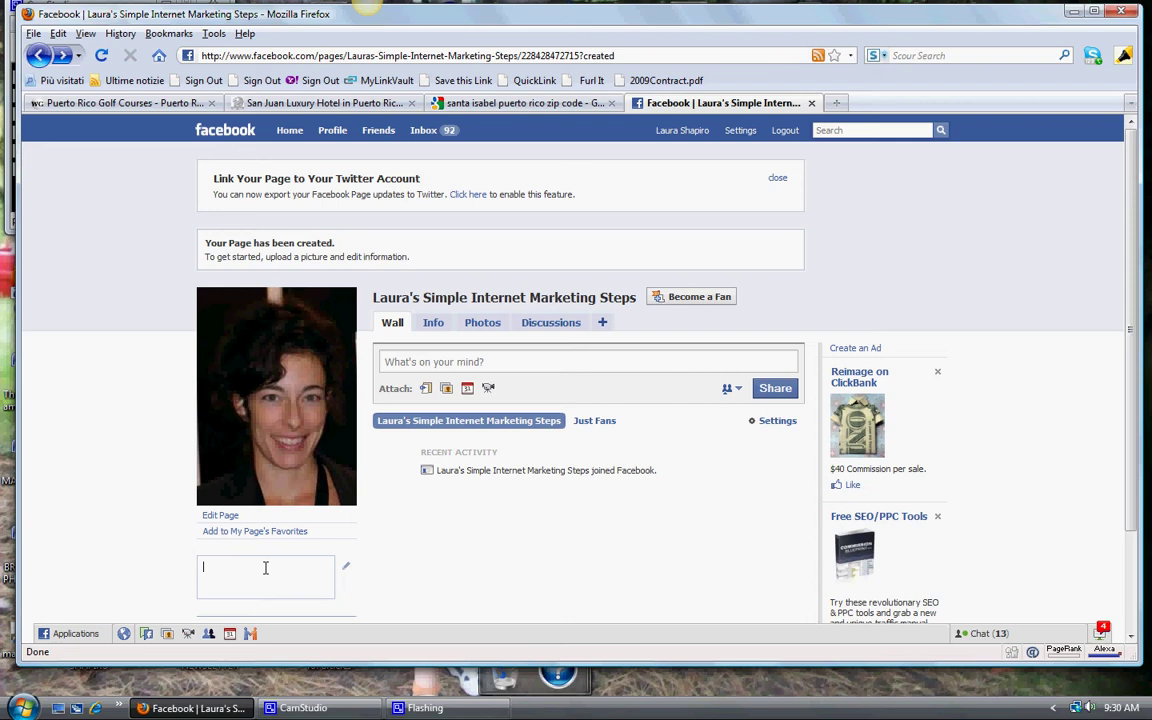
{"action": "type", "text": "Interner"}
{"action": "key", "text": "BackSpace"}
{"action": "type", "text": "t Ma"}
{"action": "type", "text": "rketing hel"}
{"action": "type", "text": "p."}
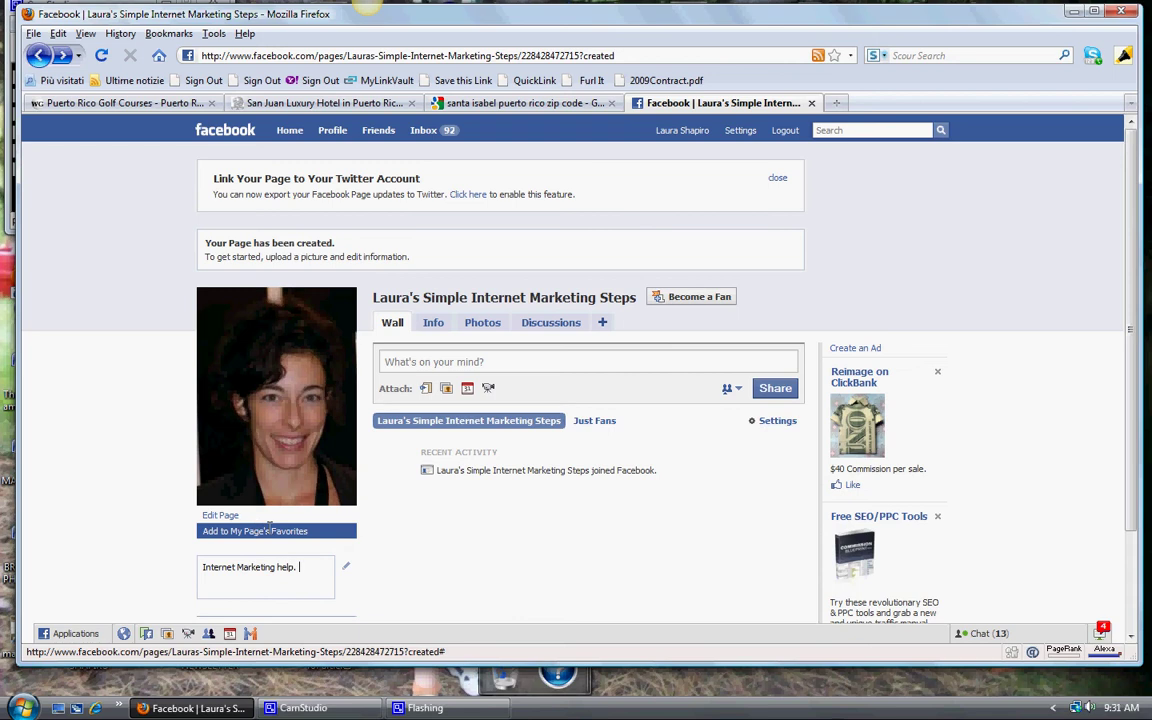
{"action": "left_click", "coordinate": [392, 321]}
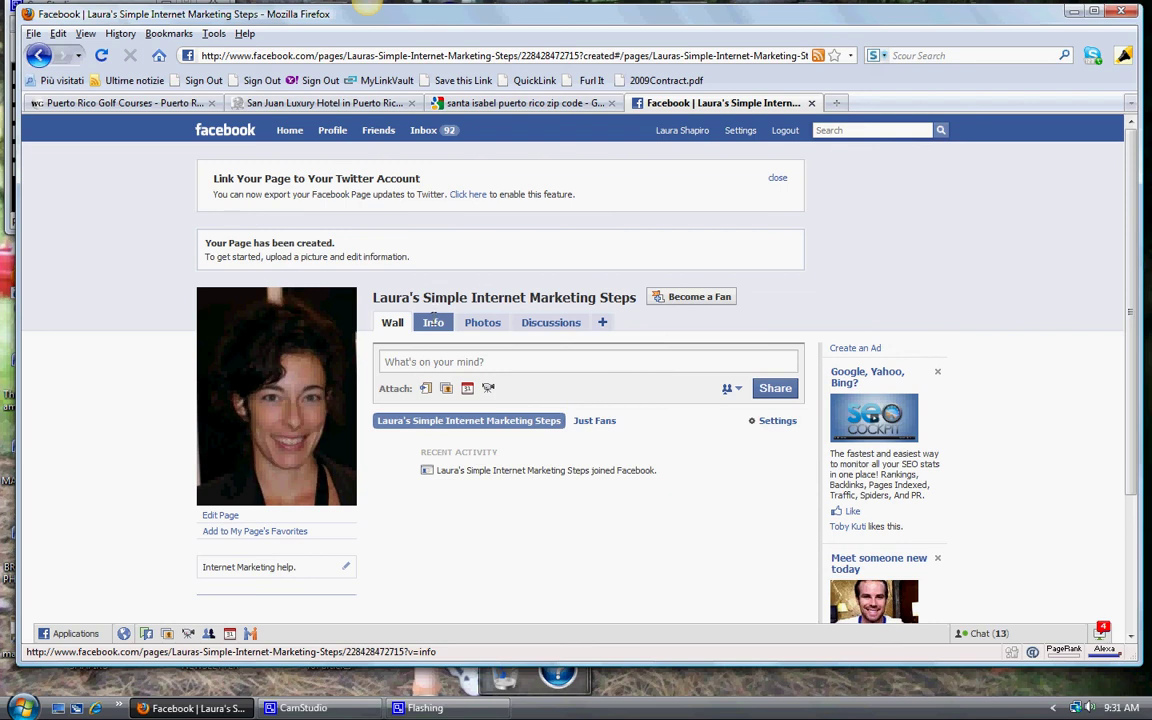
Step: Look through the Info and Photos sections, then add a Links section to the page
{"action": "left_click", "coordinate": [428, 316]}
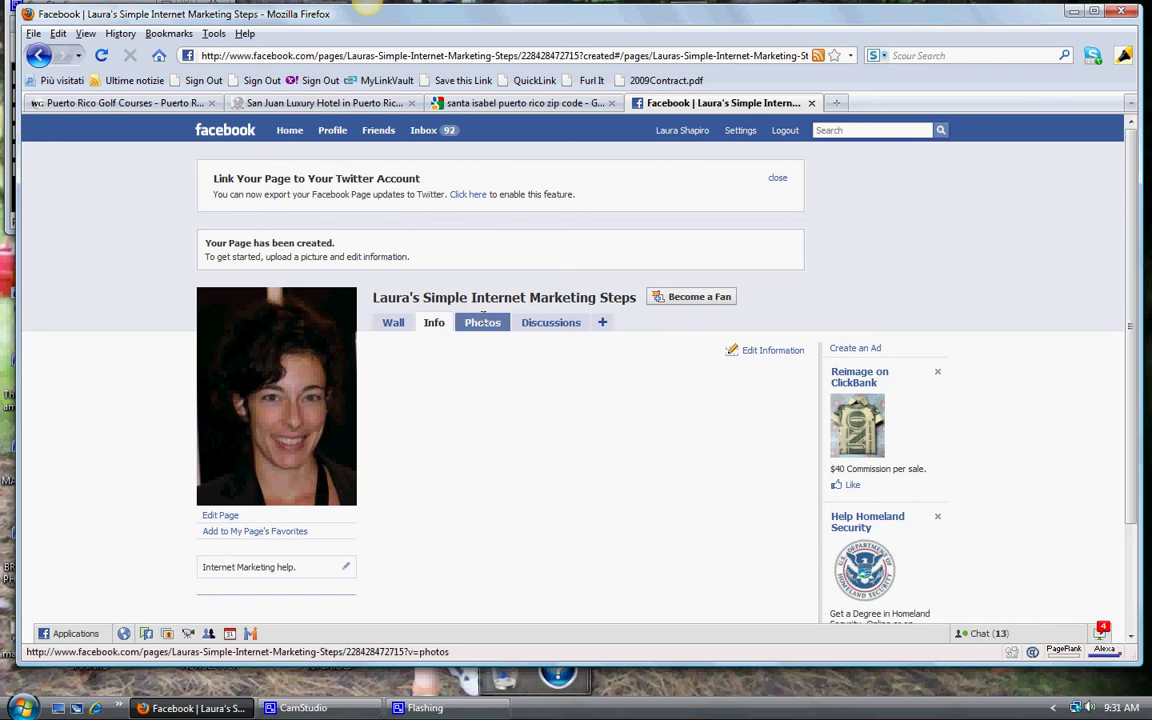
{"action": "left_click", "coordinate": [482, 316]}
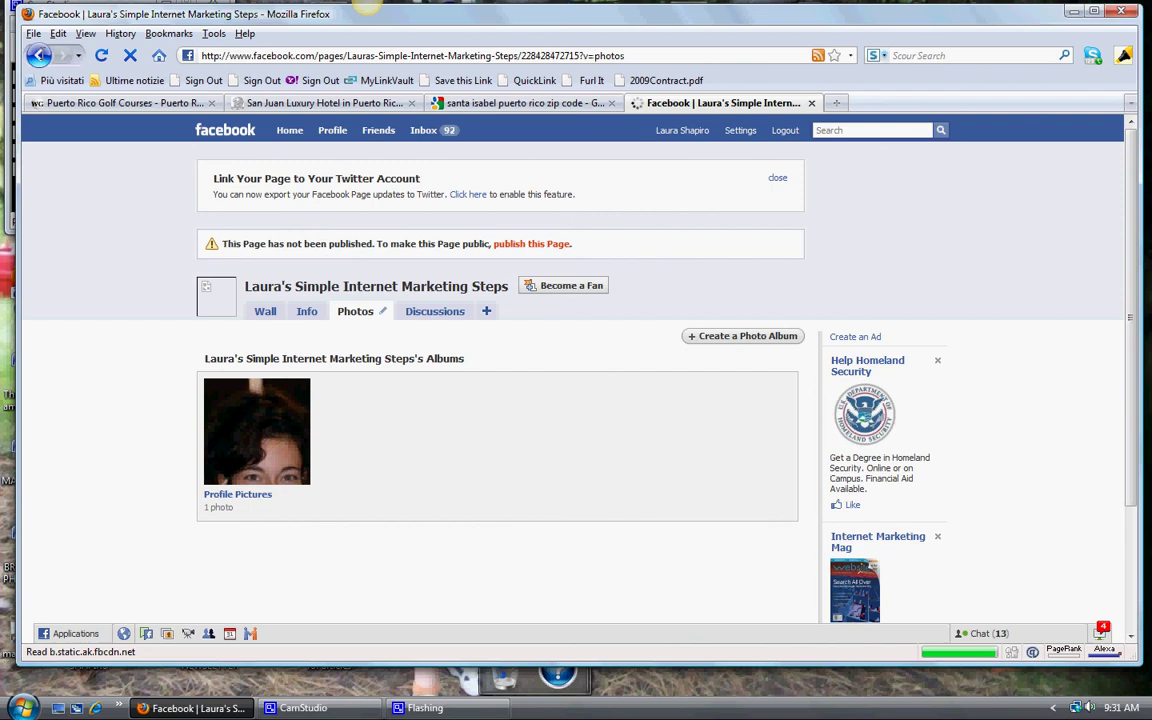
{"action": "left_click", "coordinate": [38, 55]}
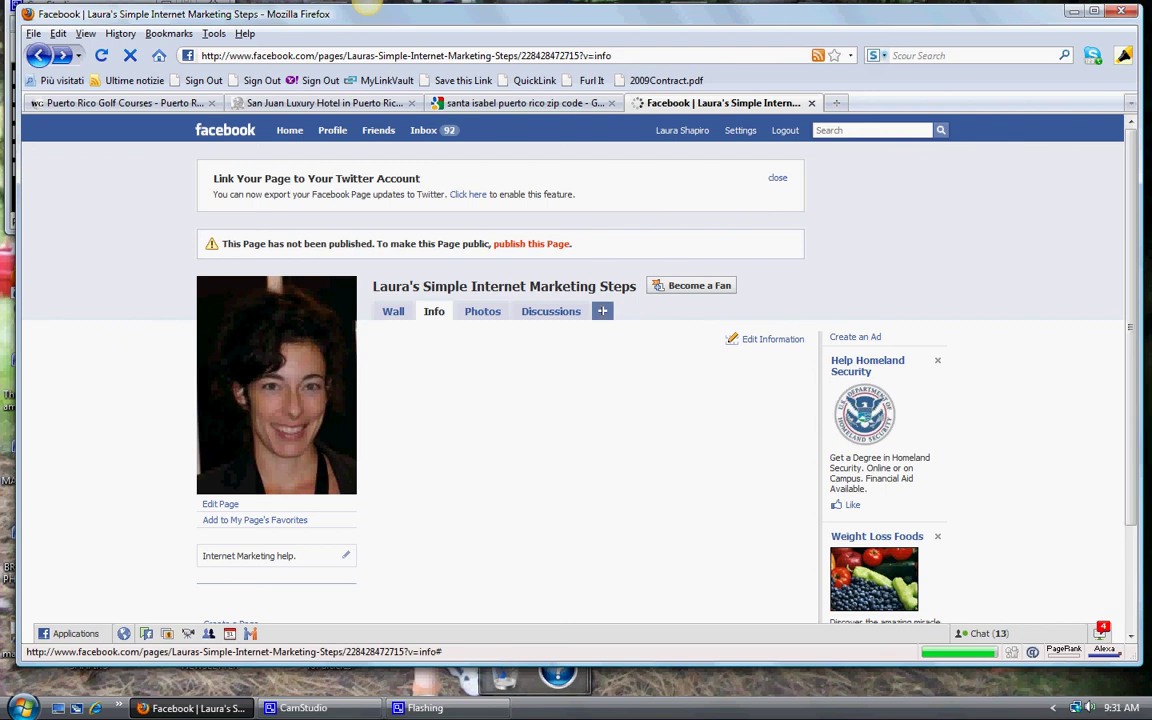
{"action": "left_click", "coordinate": [602, 311]}
{"action": "left_click", "coordinate": [643, 337]}
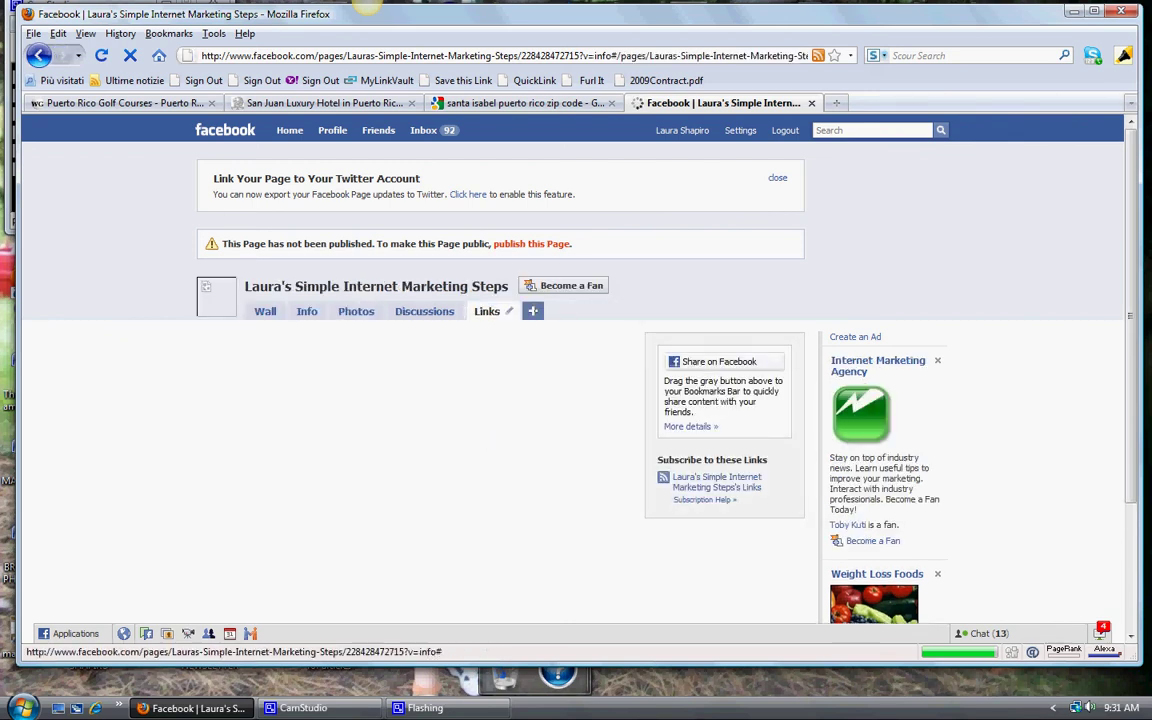
Step: Add Notes, Video and Events sections to the page, then return to its wall
{"action": "left_click", "coordinate": [532, 311]}
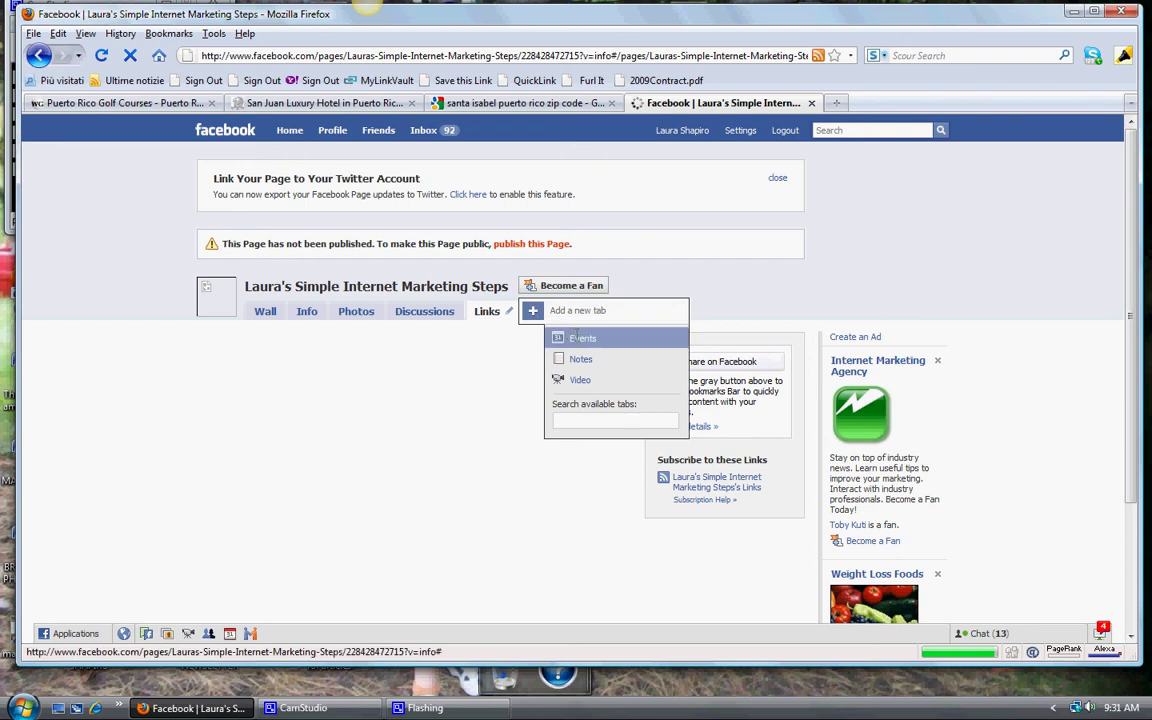
{"action": "left_click", "coordinate": [589, 356]}
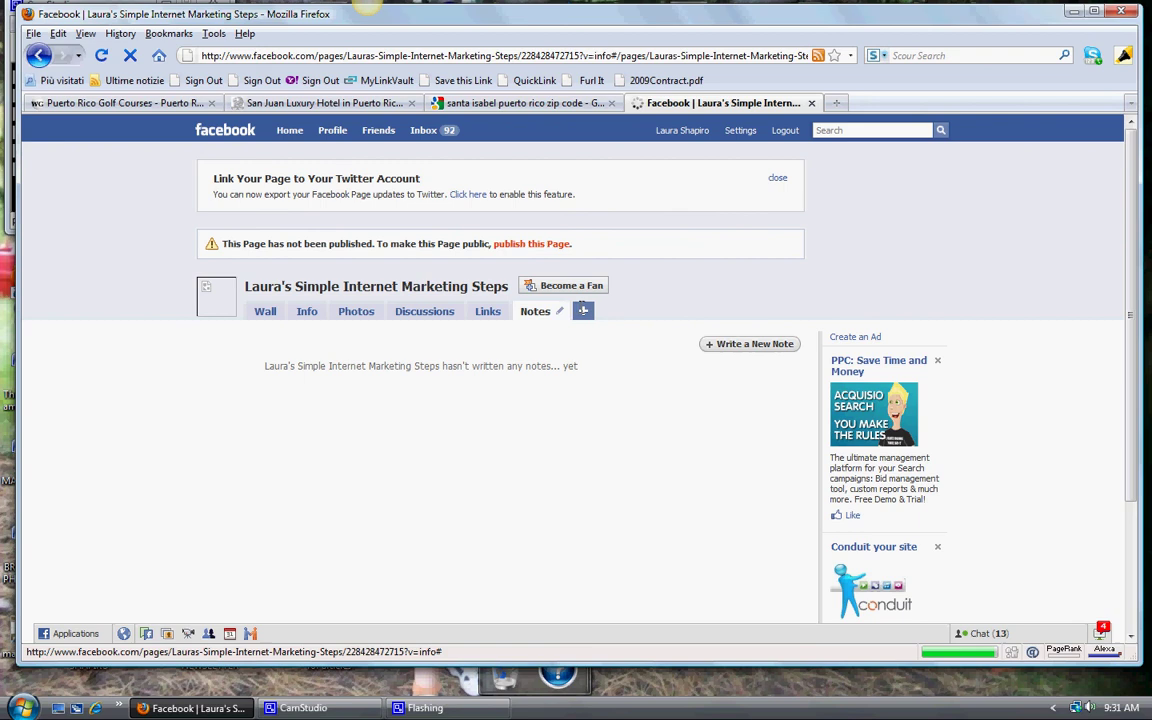
{"action": "left_click", "coordinate": [583, 311]}
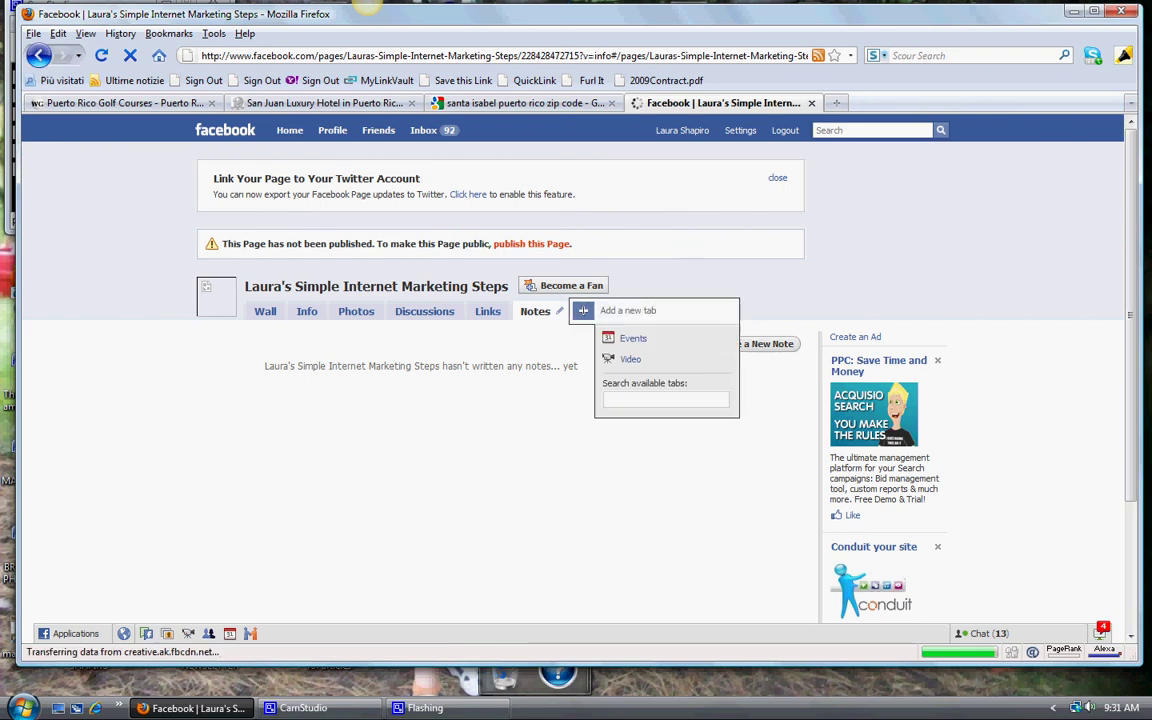
{"action": "left_click", "coordinate": [652, 360]}
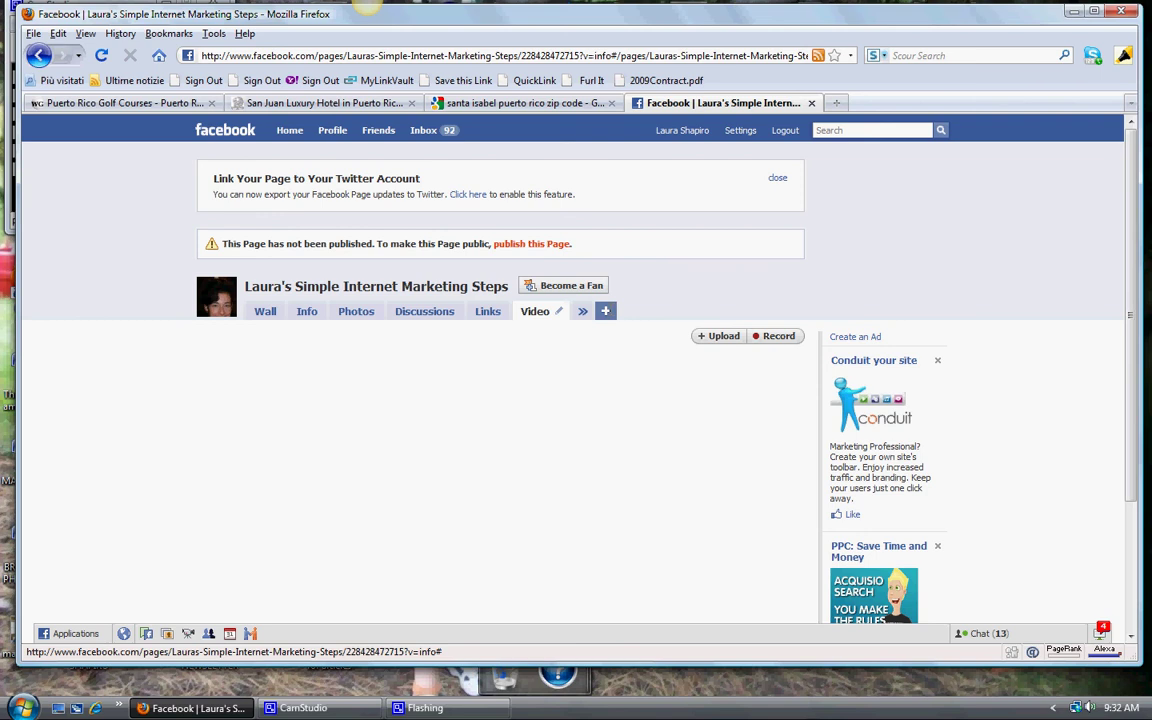
{"action": "left_click", "coordinate": [605, 311]}
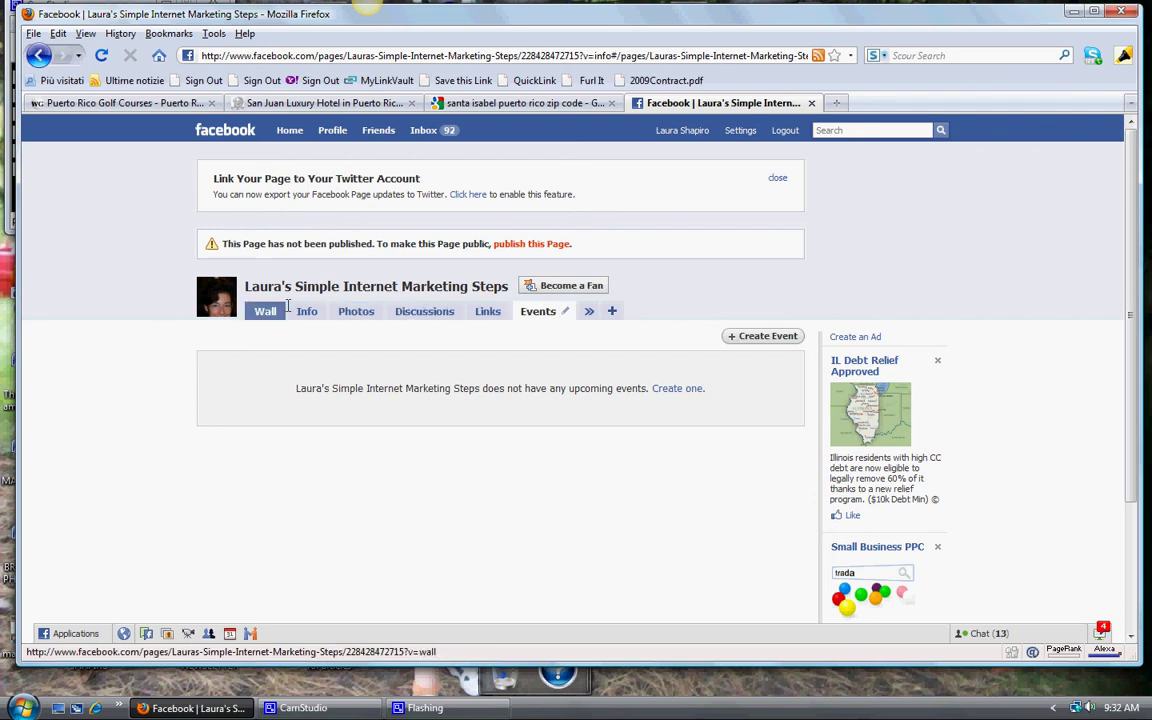
{"action": "left_click", "coordinate": [538, 312]}
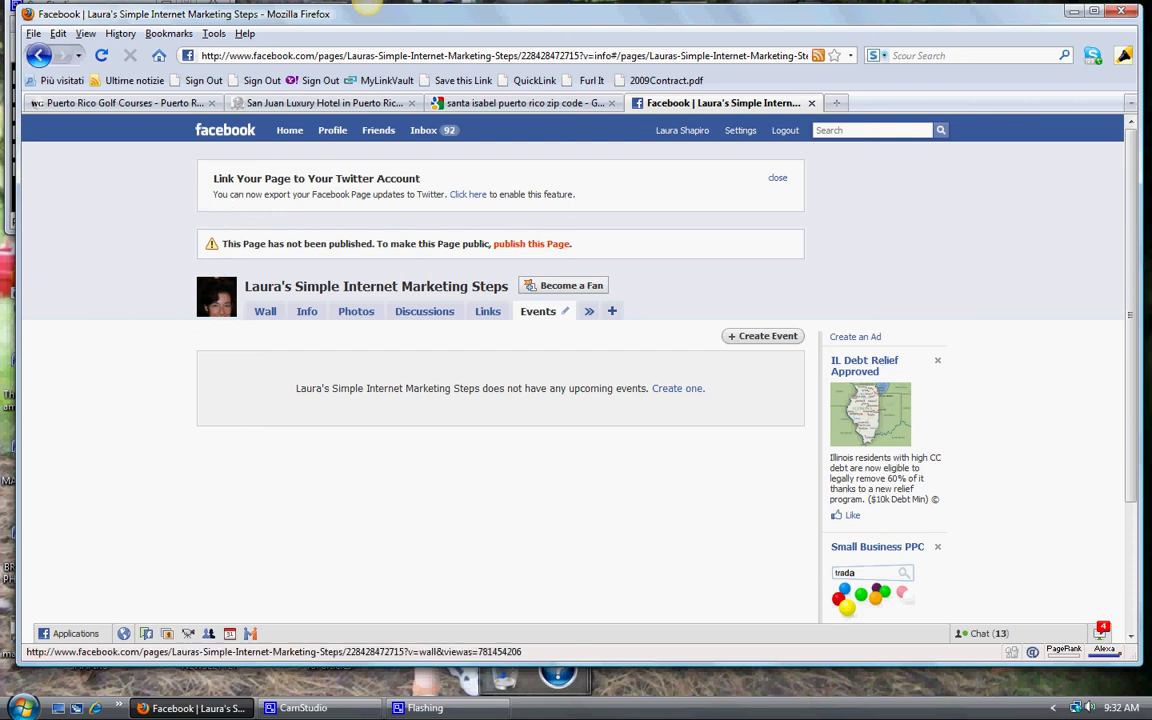
{"action": "left_click", "coordinate": [265, 311]}
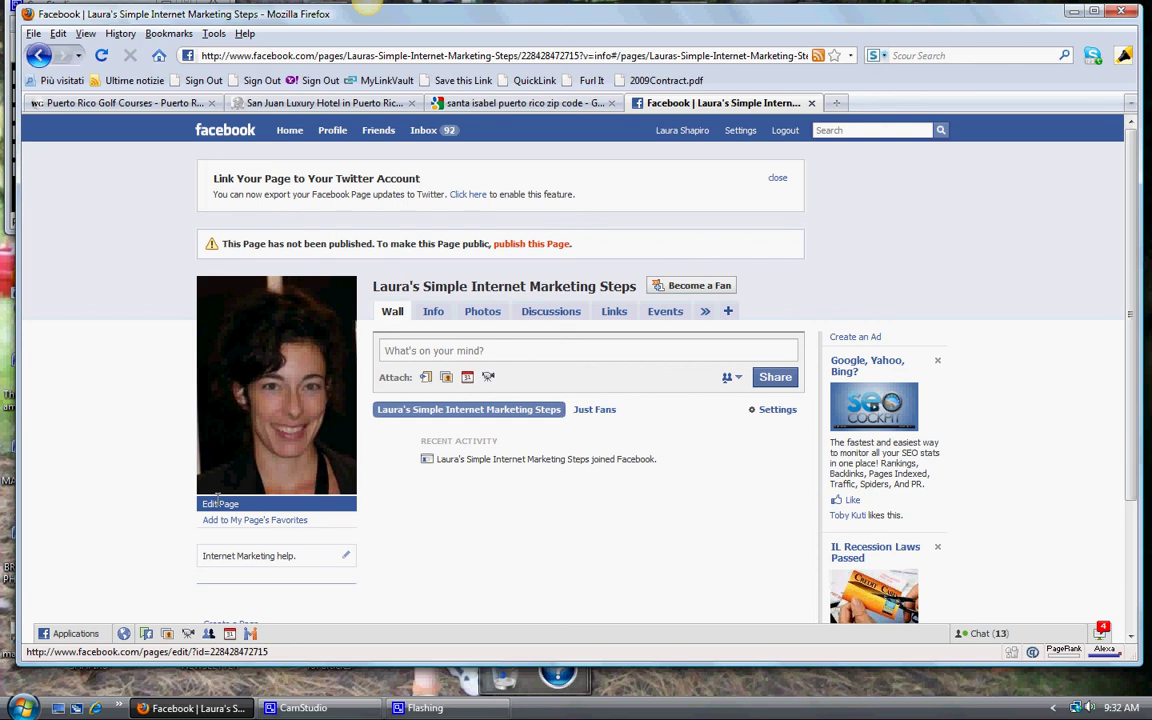
Step: Open Edit Page and scroll down to applications like Discussion Boards and Events
{"action": "left_click", "coordinate": [217, 502]}
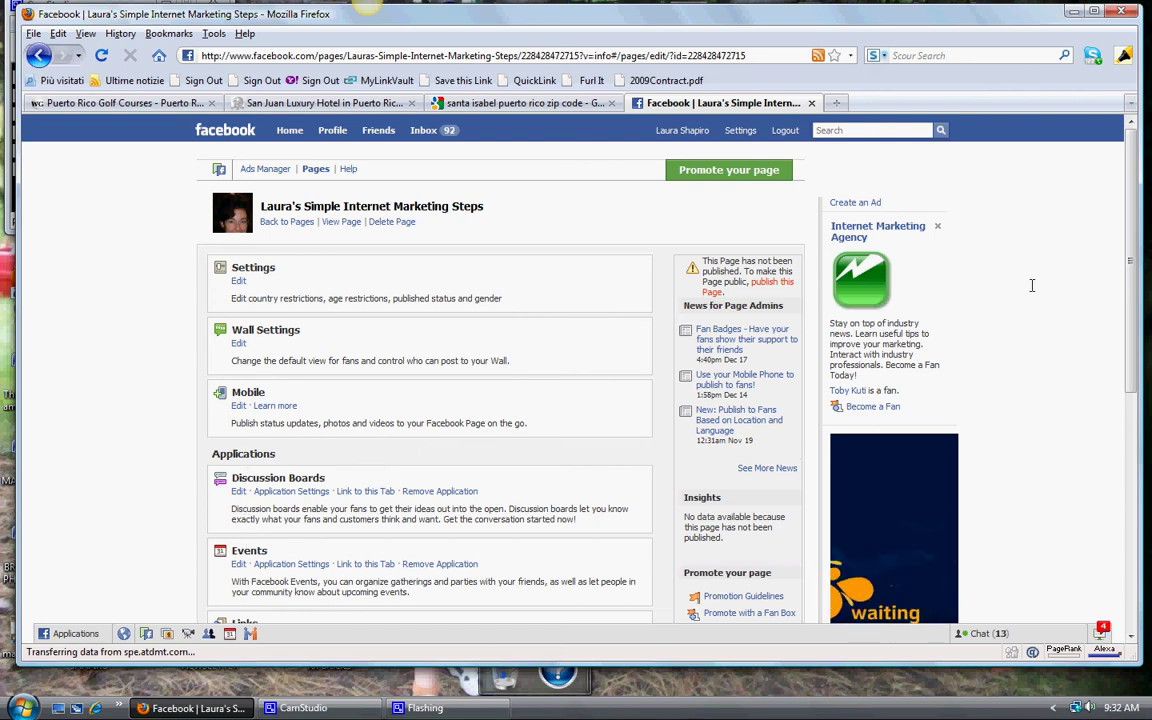
{"action": "scroll", "coordinate": [1127, 320], "scroll_direction": "down", "scroll_amount": 2}
{"action": "mouse_move", "coordinate": [1127, 320]}
{"action": "left_mouse_down"}
{"action": "mouse_move", "coordinate": [1122, 487]}
{"action": "mouse_move", "coordinate": [1115, 225]}
{"action": "left_mouse_up"}
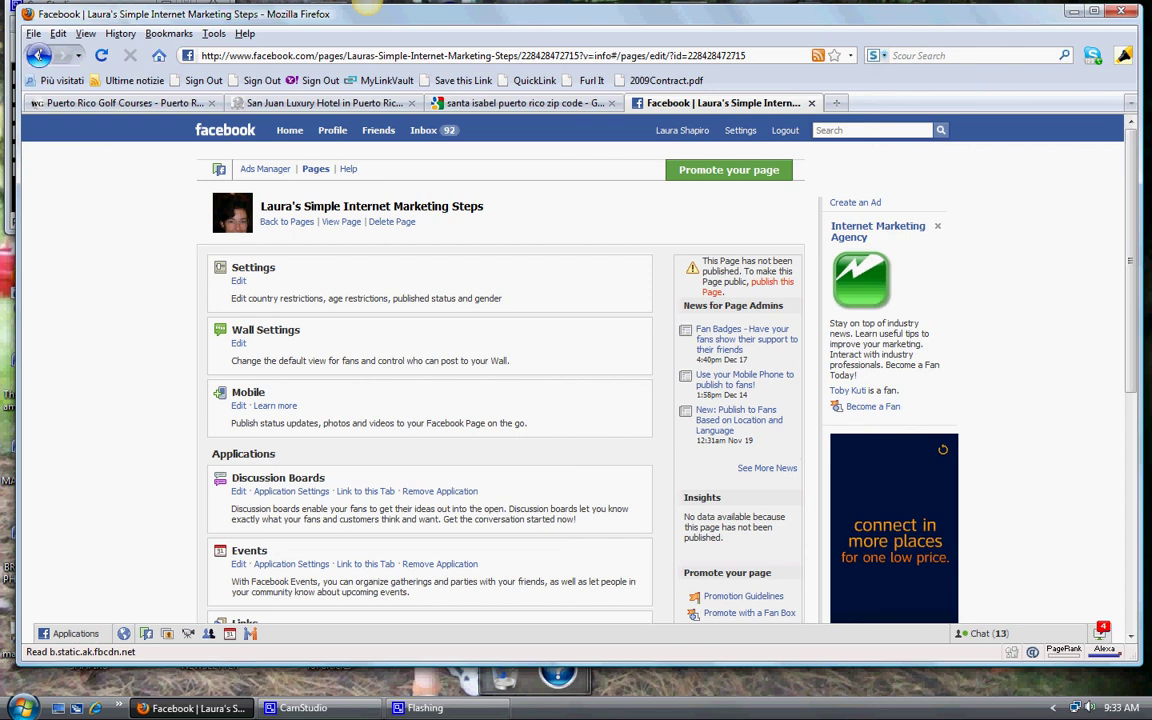
Step: Go back in the browser to the wall of Laura's page
{"action": "left_click", "coordinate": [38, 55]}
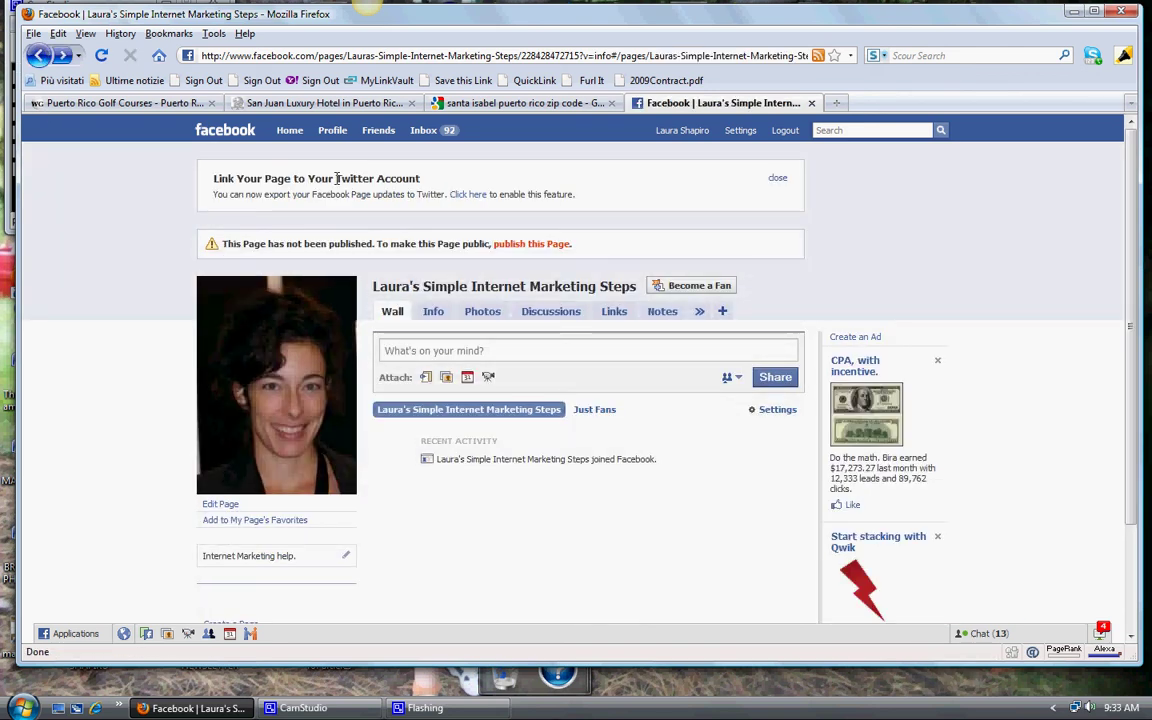